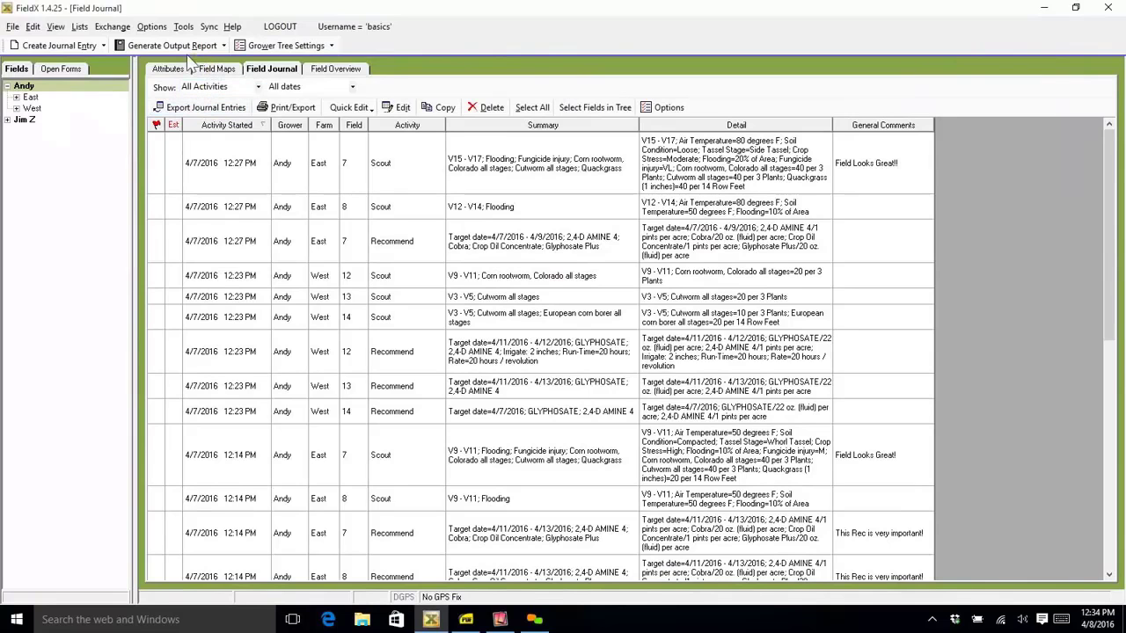
Generate a Recommendation output report for the selected grower's fields.
{"action": "left_click", "coordinate": [195, 53]}
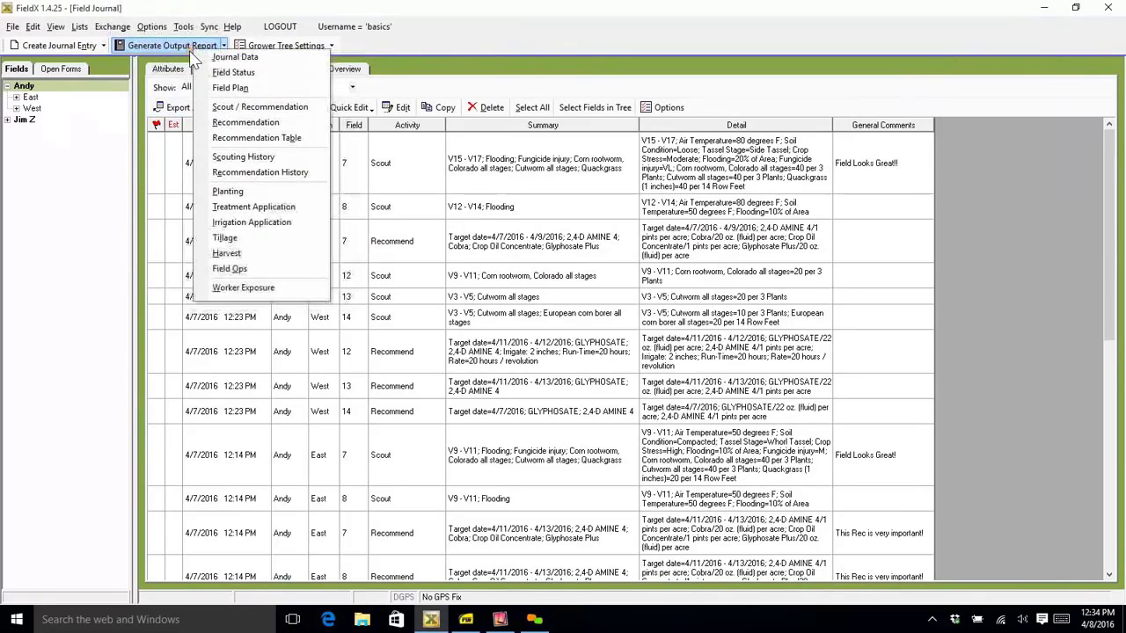
{"action": "left_click", "coordinate": [283, 128]}
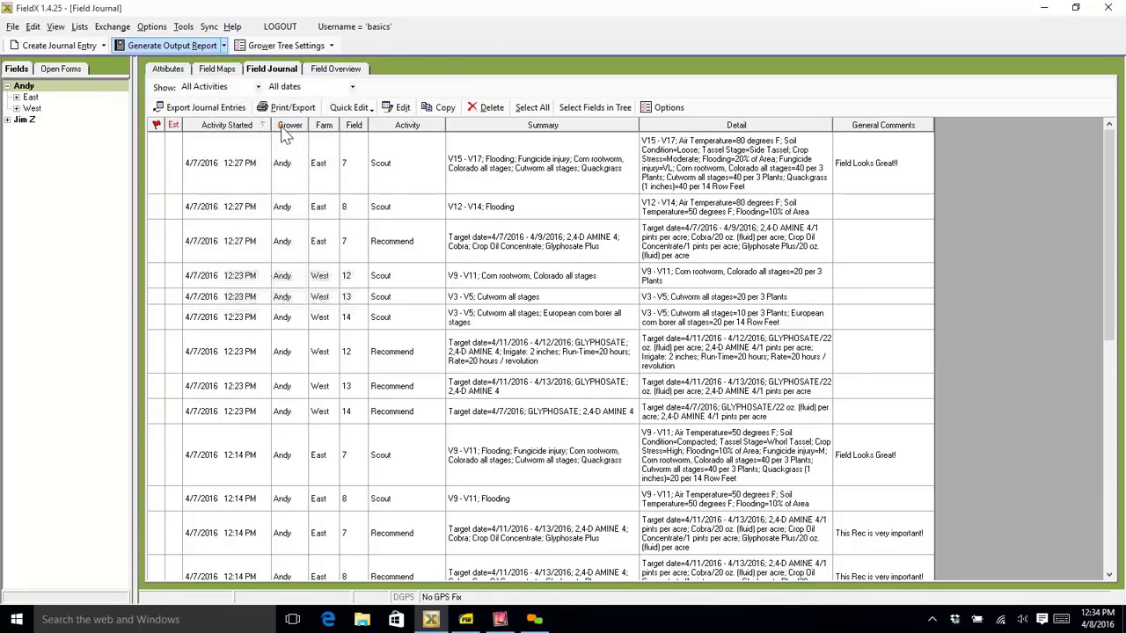
{"action": "left_click", "coordinate": [282, 125]}
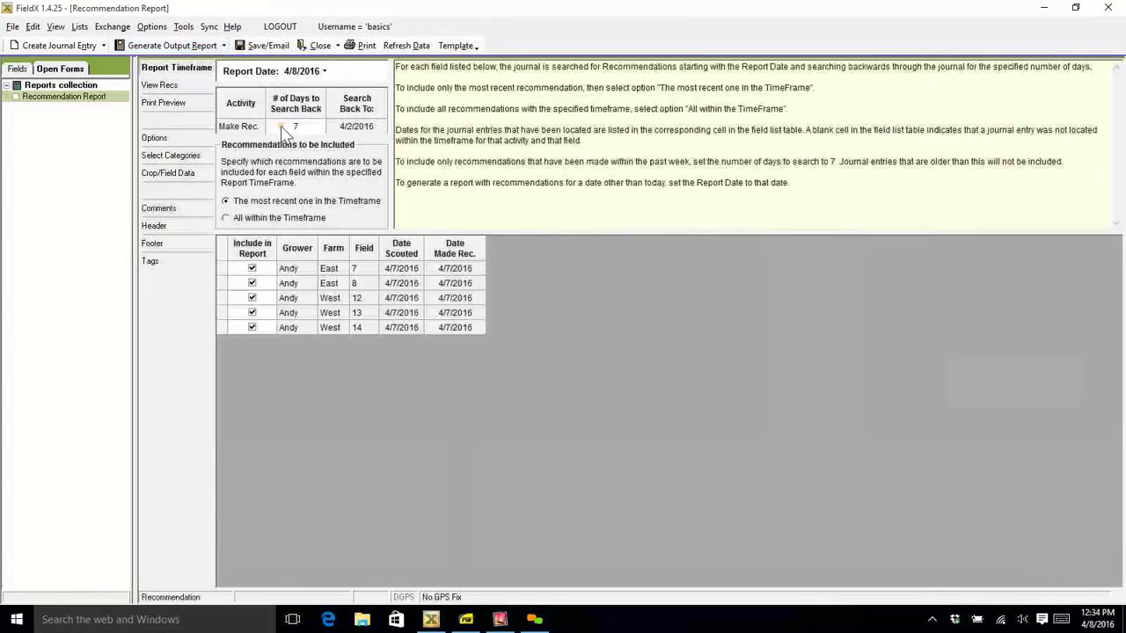
Open the report's print preview and review each recommendation group's products, rates, amounts needed, fields and comments.
{"action": "left_click", "coordinate": [182, 102]}
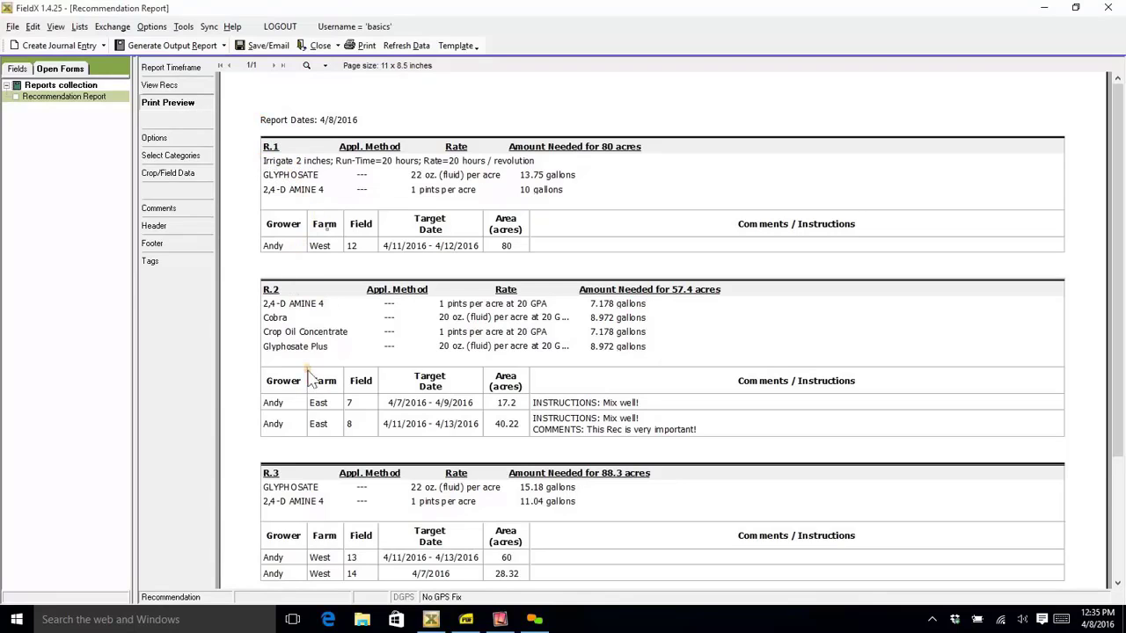
{"action": "scroll", "coordinate": [317, 414], "scroll_direction": "down", "scroll_amount": 1}
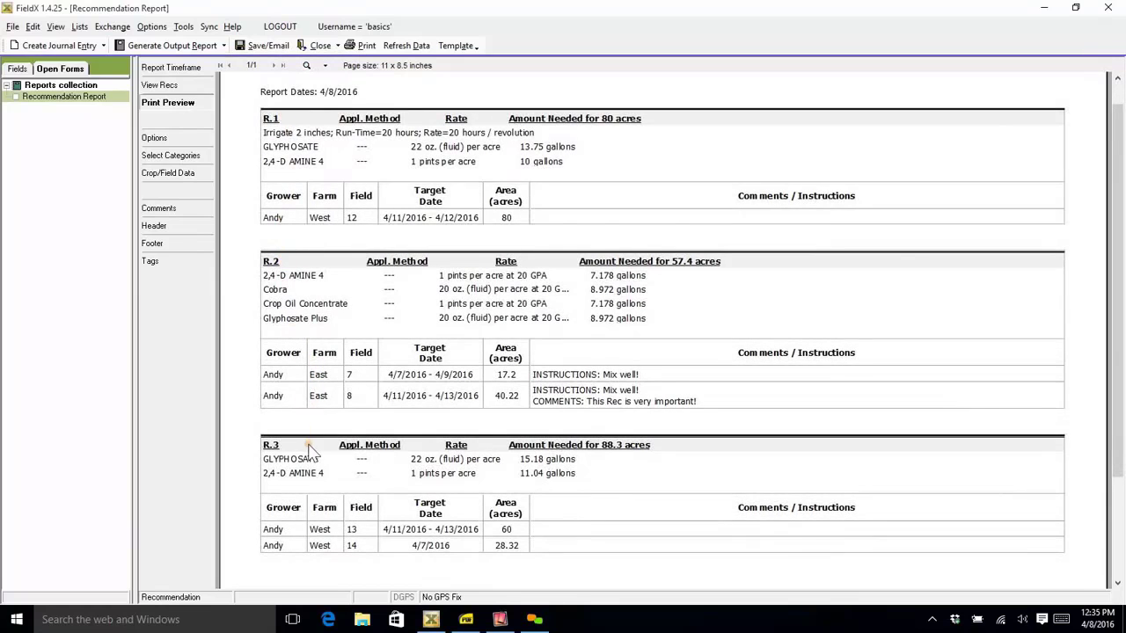
{"action": "scroll", "coordinate": [310, 444], "scroll_direction": "down", "scroll_amount": 2}
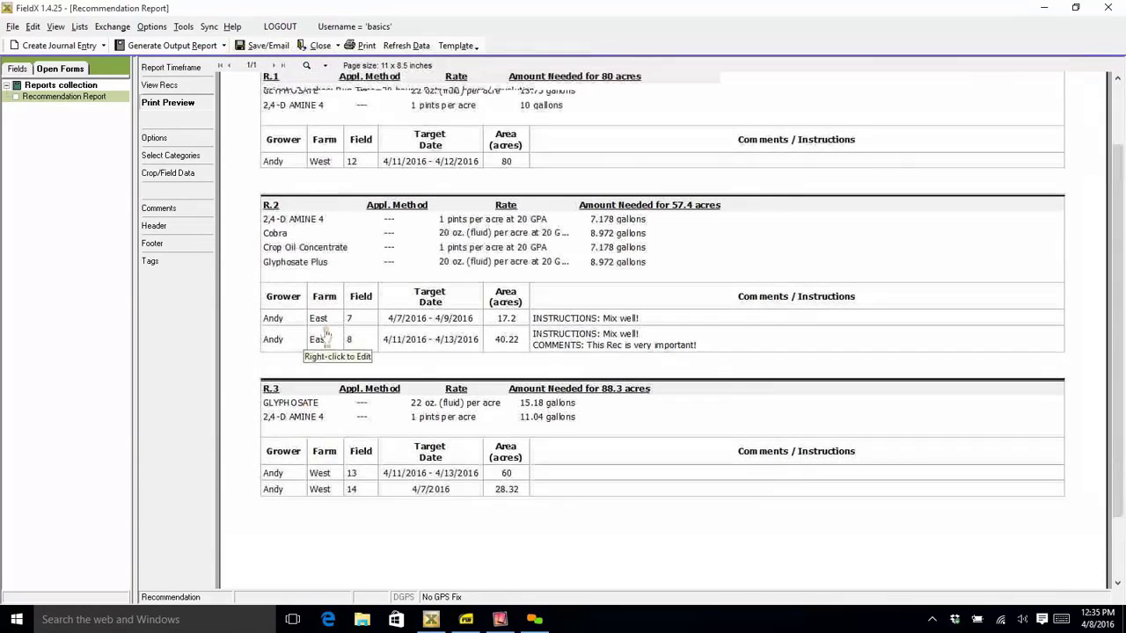
{"action": "scroll", "coordinate": [325, 335], "scroll_direction": "up", "scroll_amount": 2}
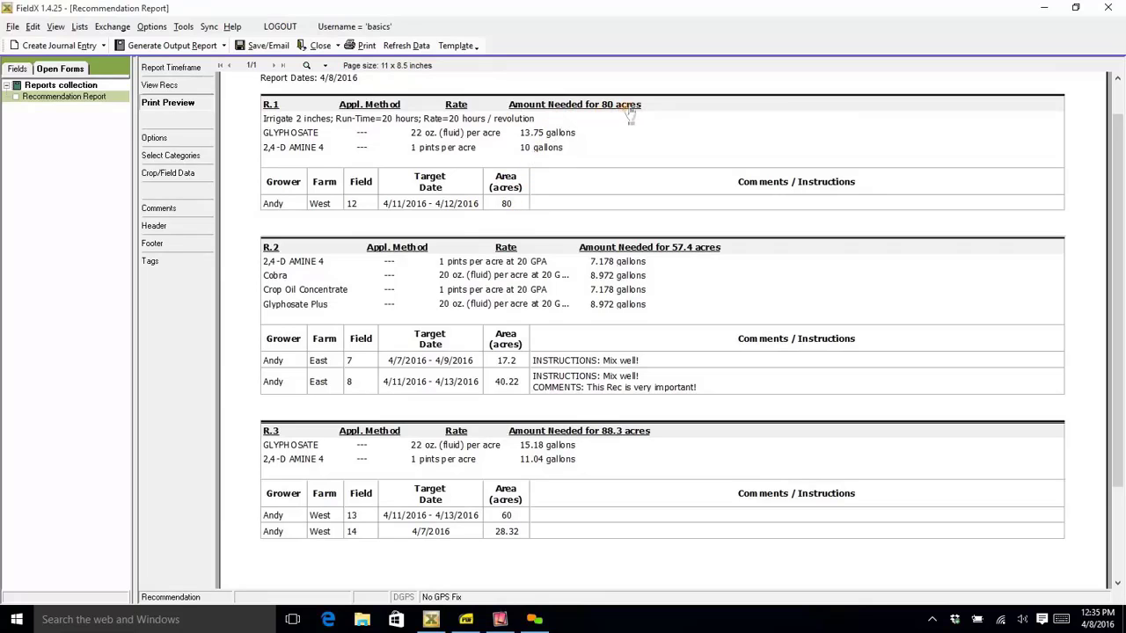
{"action": "scroll", "coordinate": [581, 201], "scroll_direction": "down", "scroll_amount": 1}
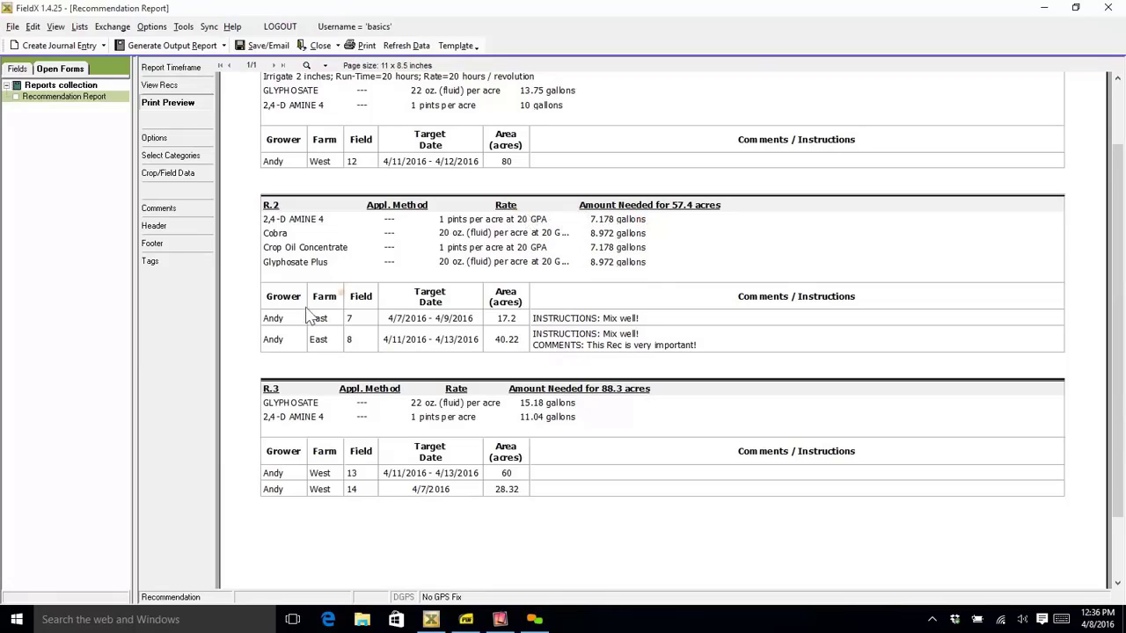
{"action": "scroll", "coordinate": [272, 322], "scroll_direction": "up", "scroll_amount": 2}
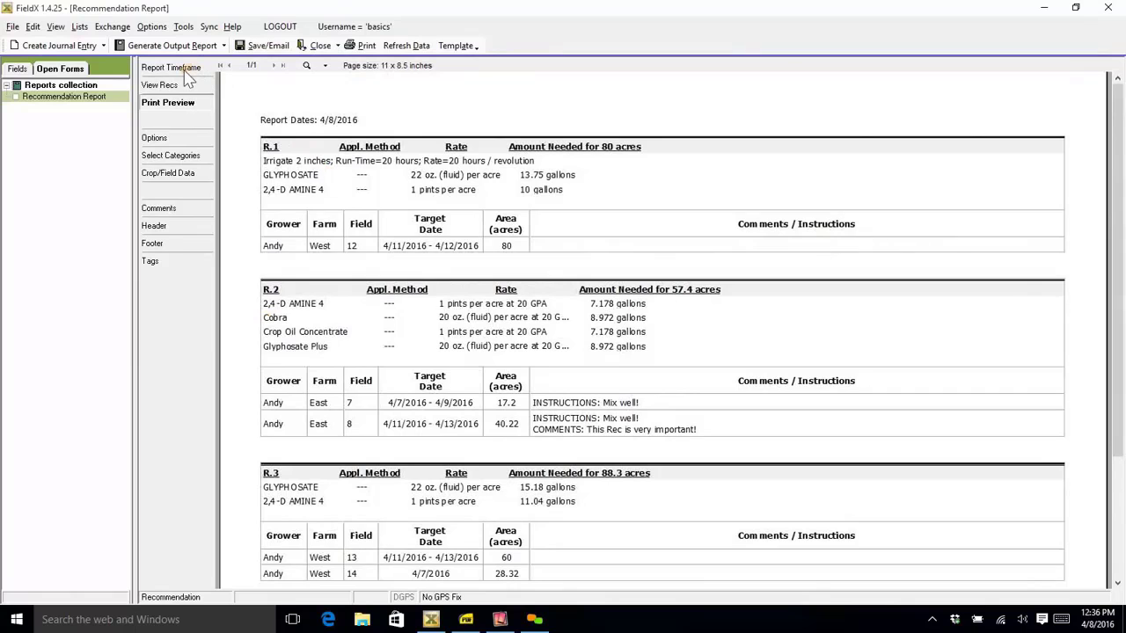
Set the report to include all recommendations within the timeframe, and review the updated print preview.
{"action": "left_click", "coordinate": [180, 68]}
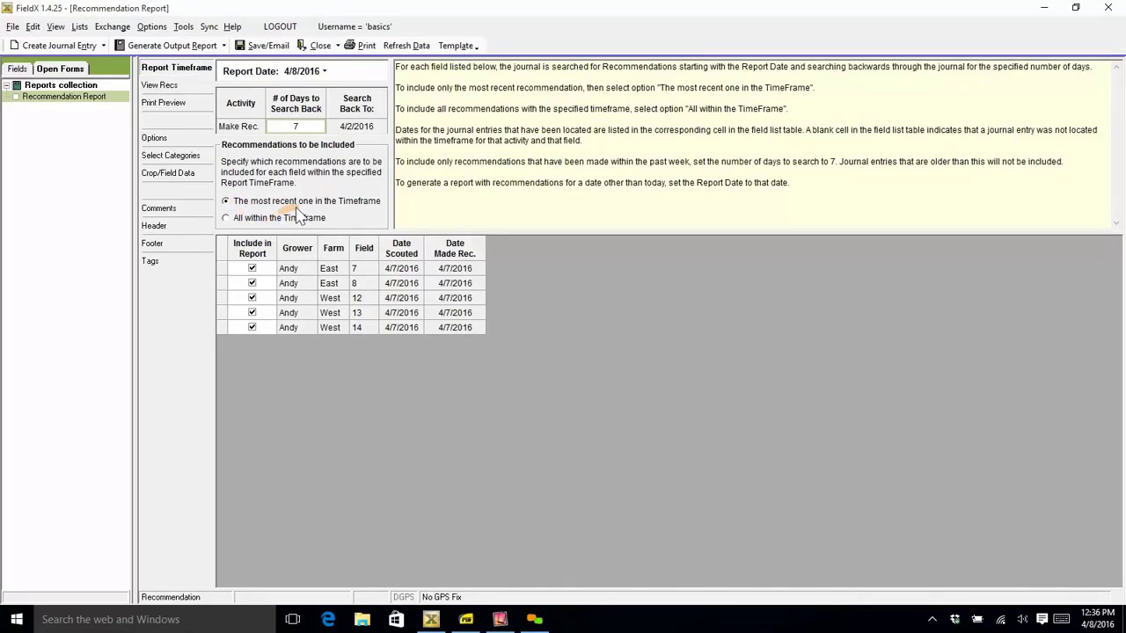
{"action": "left_click", "coordinate": [226, 219]}
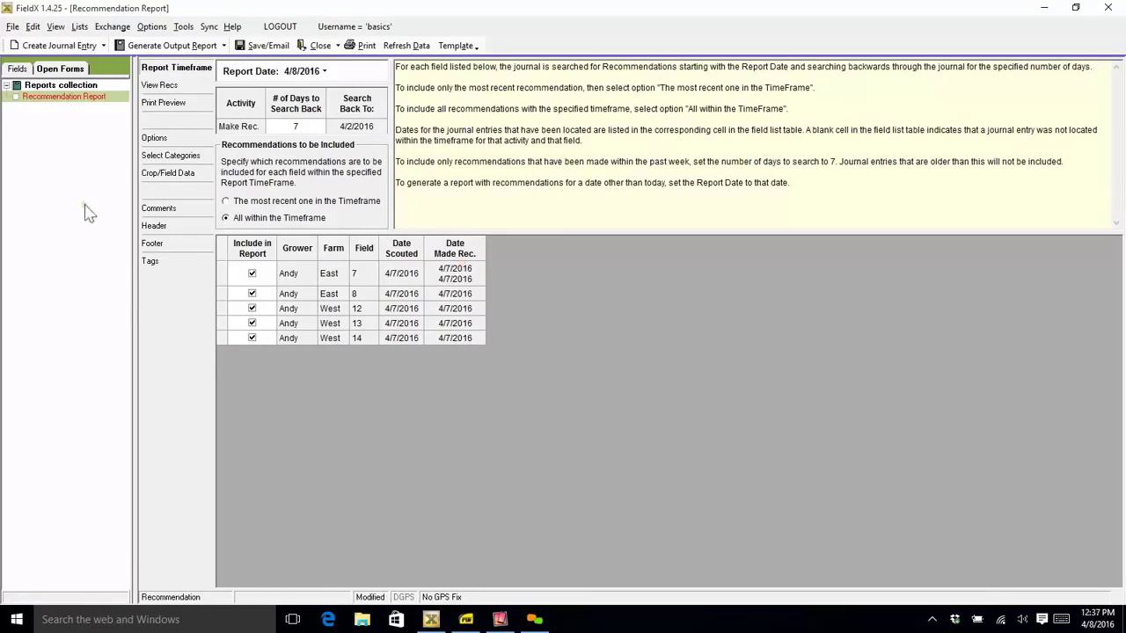
{"action": "left_click", "coordinate": [166, 103]}
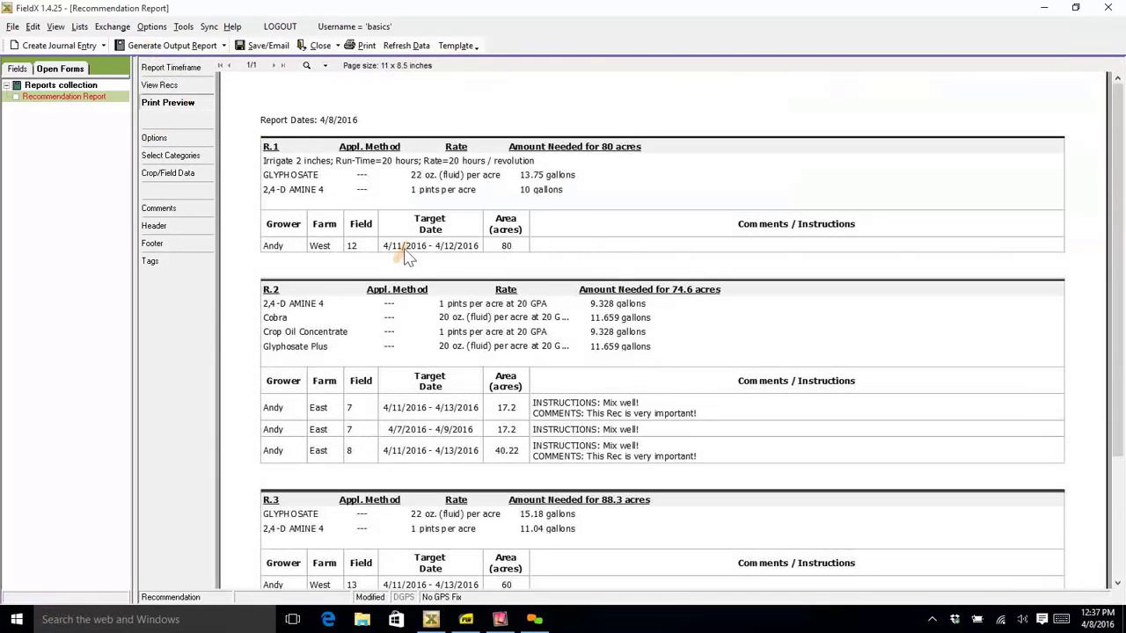
{"action": "scroll", "coordinate": [440, 211], "scroll_direction": "down", "scroll_amount": 3}
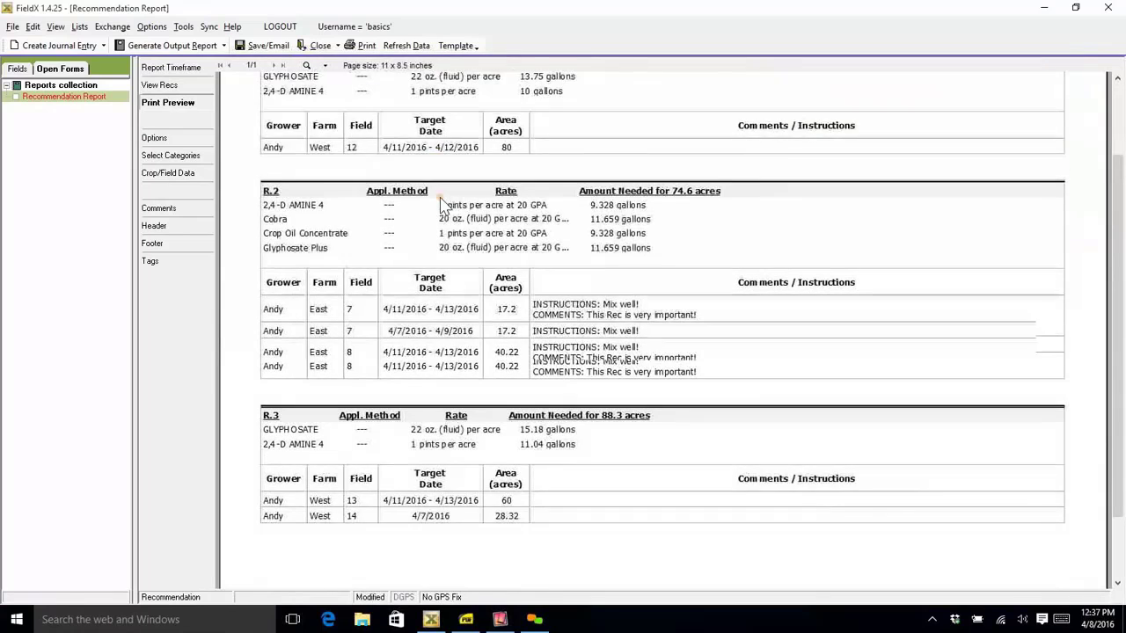
{"action": "scroll", "coordinate": [442, 204], "scroll_direction": "up", "scroll_amount": 2}
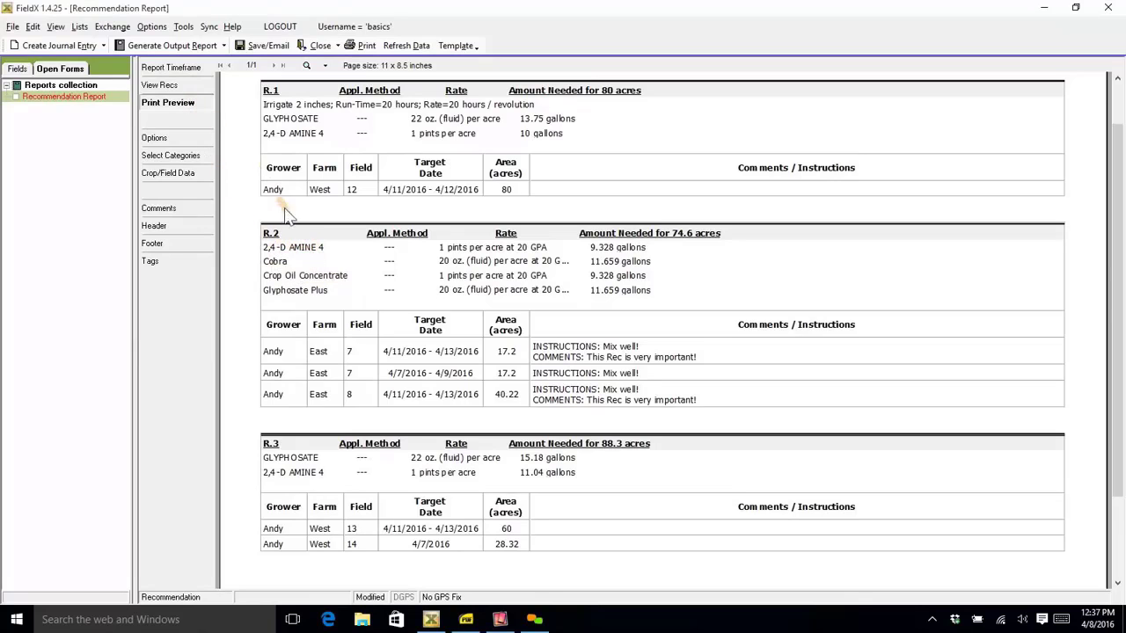
{"action": "scroll", "coordinate": [295, 149], "scroll_direction": "up", "scroll_amount": 1}
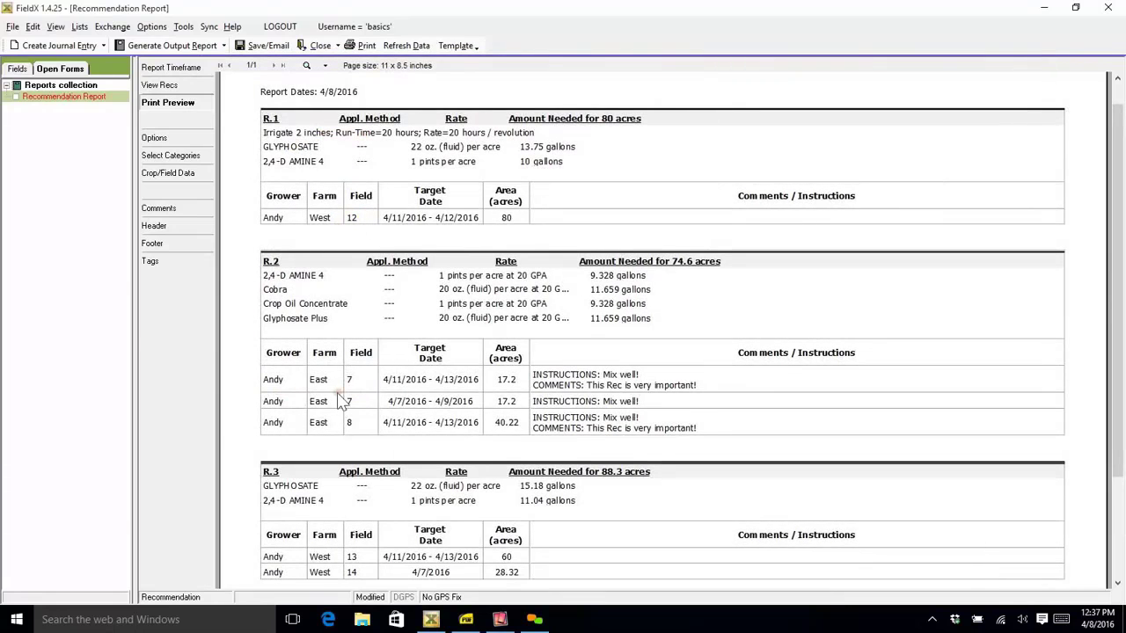
Examine the list of crop observations and field conditions that can be included in the report.
{"action": "left_click", "coordinate": [186, 71]}
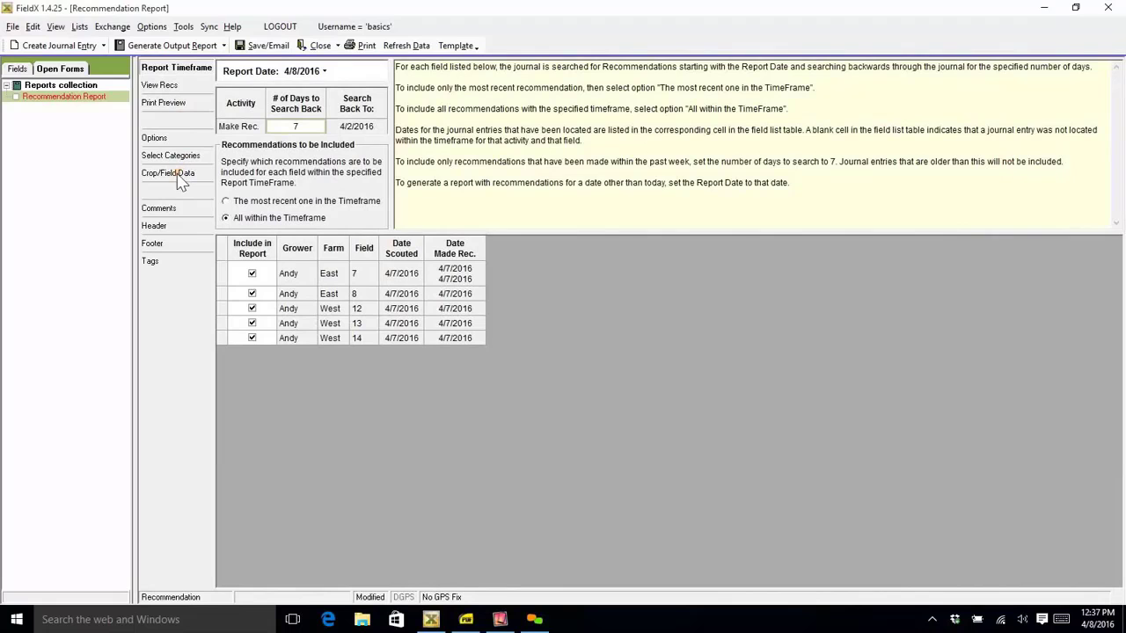
{"action": "left_click", "coordinate": [176, 178]}
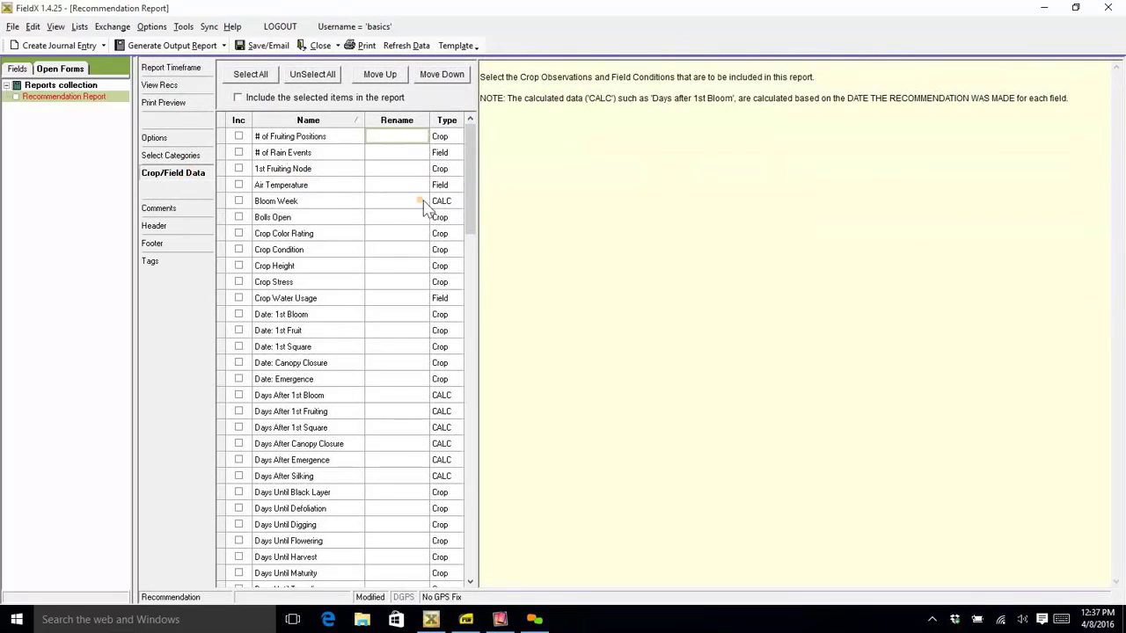
{"action": "left_click_drag", "start_coordinate": [471, 176], "coordinate": [484, 131]}
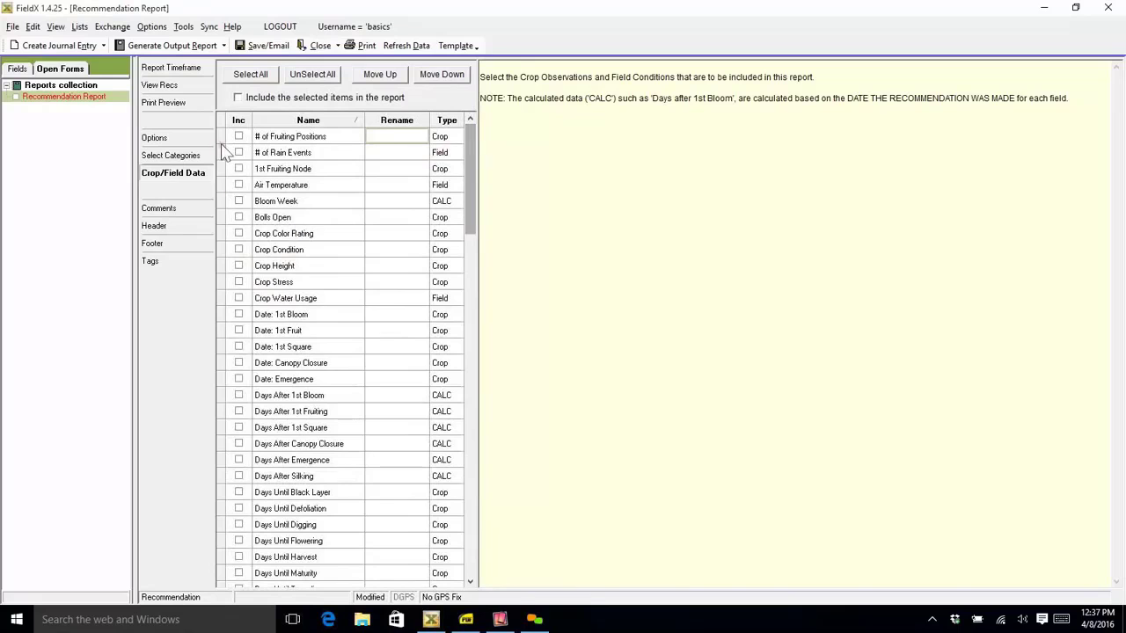
{"action": "scroll", "coordinate": [253, 427], "scroll_direction": "down", "scroll_amount": 12}
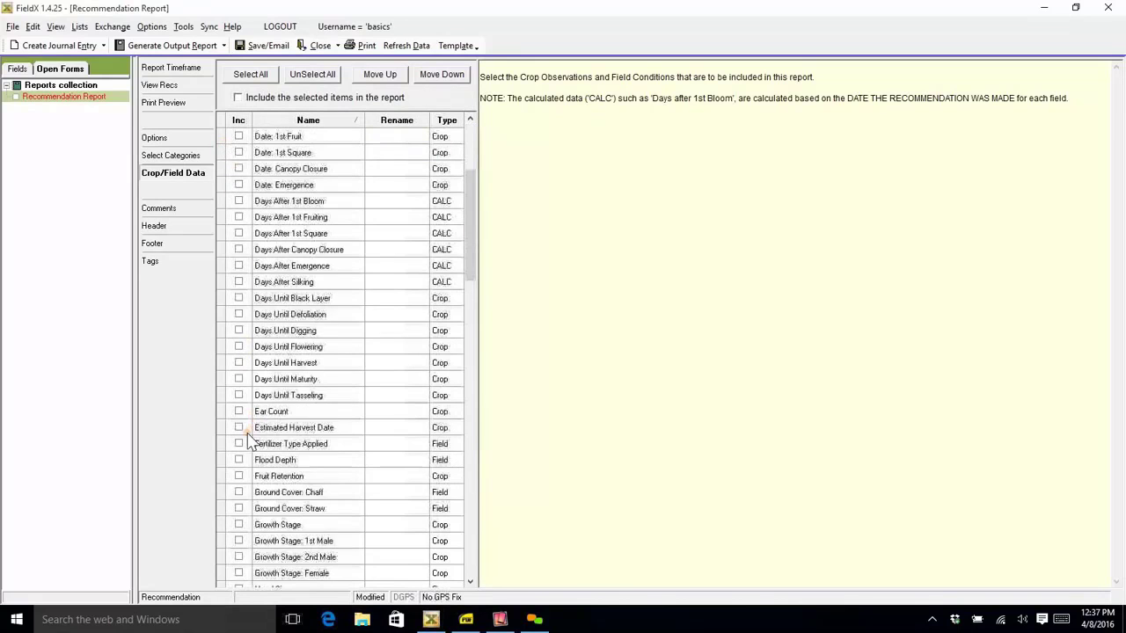
{"action": "scroll", "coordinate": [241, 442], "scroll_direction": "down", "scroll_amount": 10}
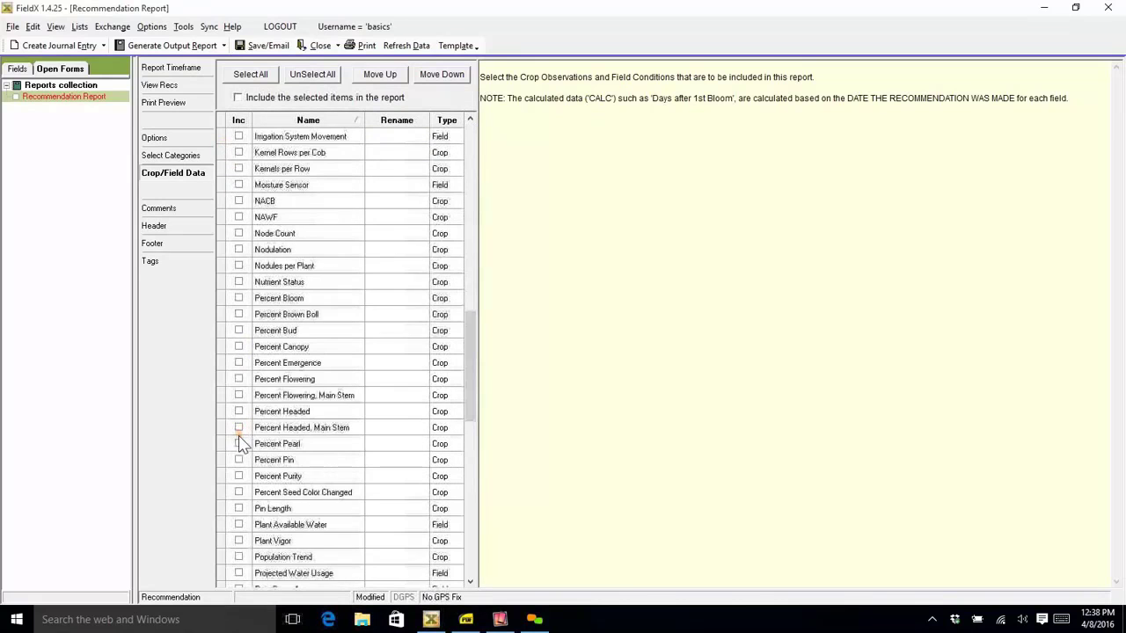
Set the Crop column to Yes in the report options.
{"action": "left_click", "coordinate": [177, 141]}
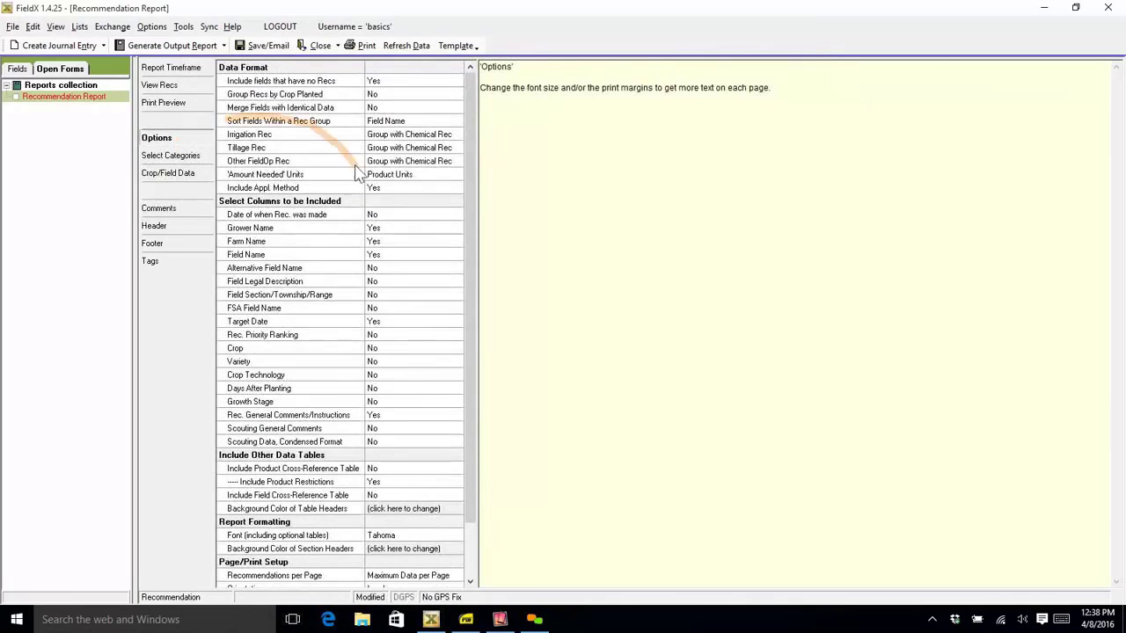
{"action": "left_click_drag", "start_coordinate": [473, 192], "coordinate": [473, 221]}
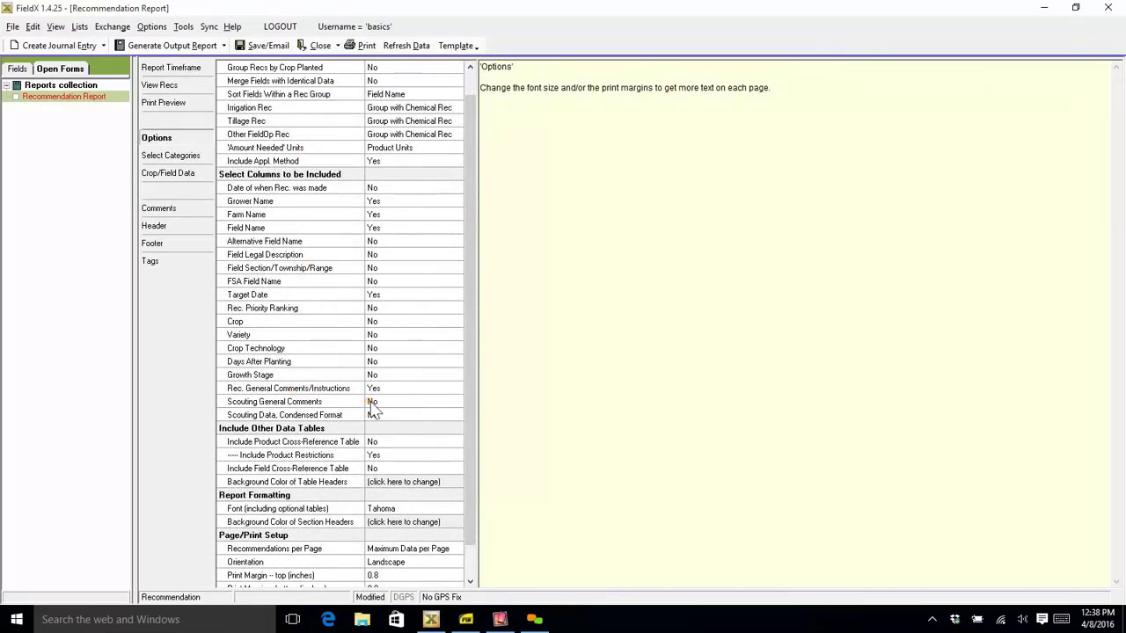
{"action": "left_click", "coordinate": [398, 325]}
{"action": "left_click", "coordinate": [457, 322]}
{"action": "left_click", "coordinate": [410, 347]}
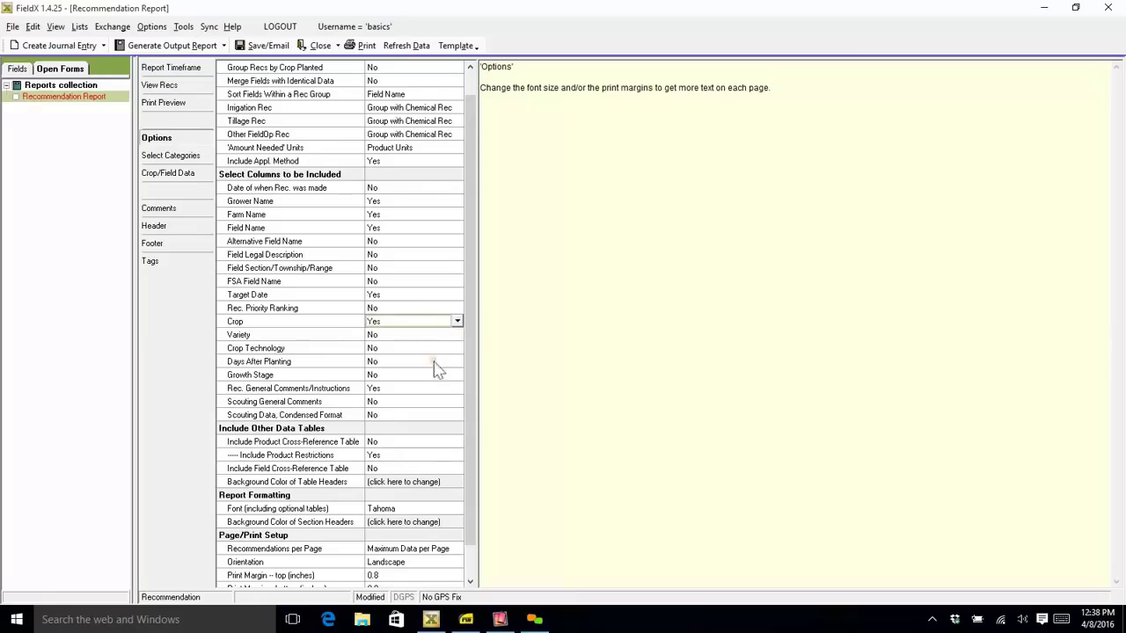
Set the Crop Technology column to Yes in the report options.
{"action": "key", "text": "Down"}
{"action": "left_click", "coordinate": [462, 348]}
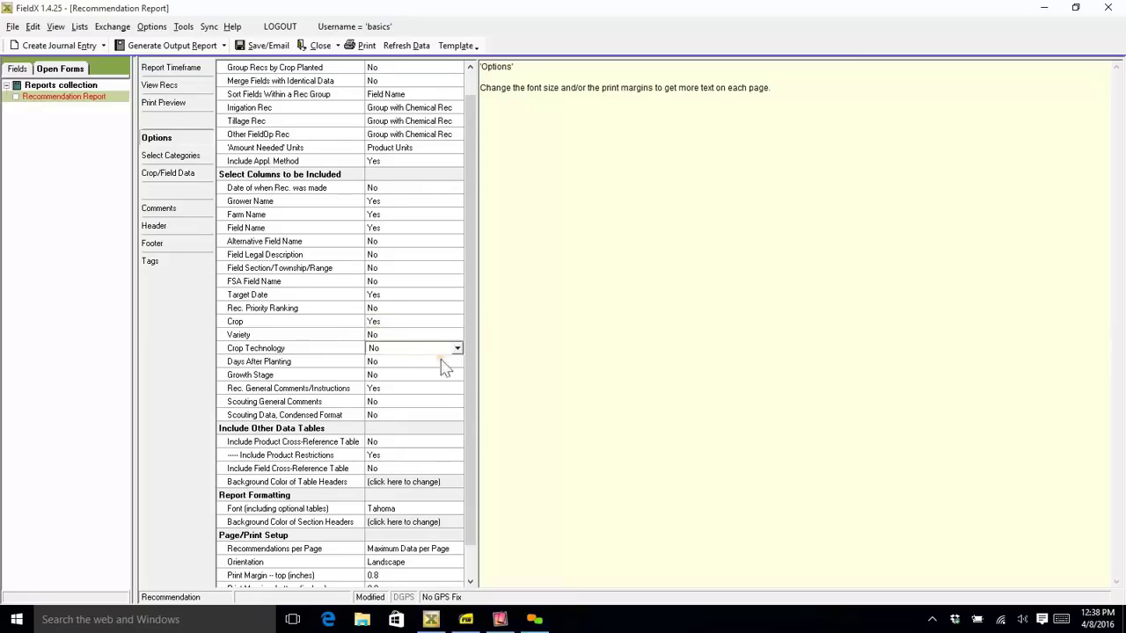
{"action": "left_click", "coordinate": [442, 352]}
{"action": "left_click", "coordinate": [442, 359]}
{"action": "key", "text": "Up"}
{"action": "left_click", "coordinate": [458, 348]}
{"action": "left_click", "coordinate": [432, 360]}
{"action": "scroll", "coordinate": [429, 341], "scroll_direction": "down", "scroll_amount": 1}
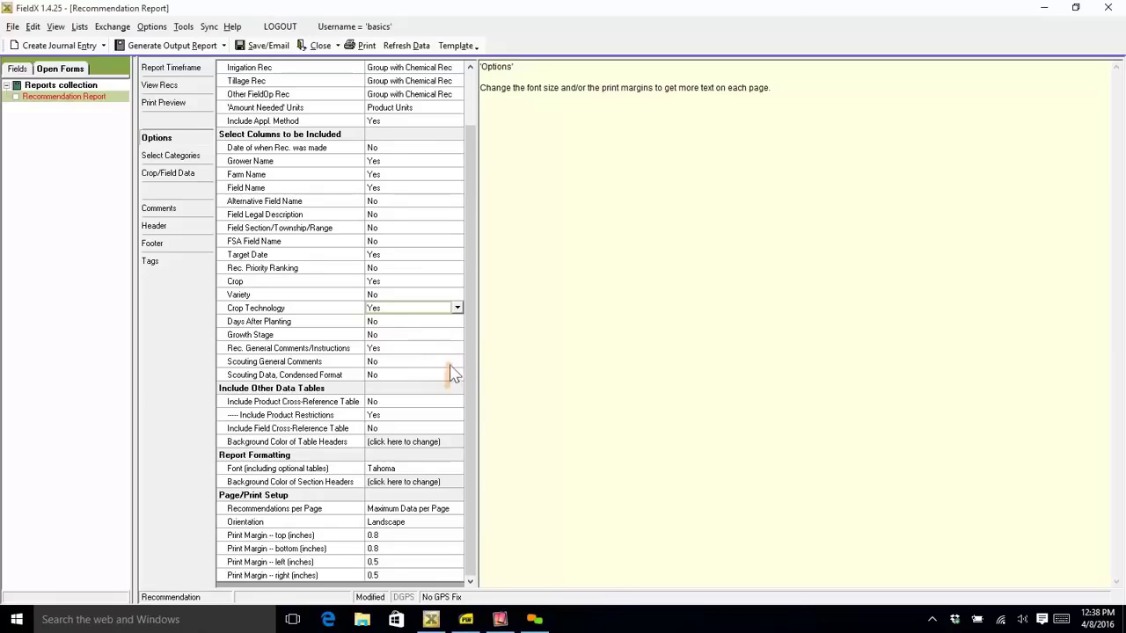
Preview the report with its new crop columns, and close it without saving the template changes.
{"action": "left_click", "coordinate": [188, 104]}
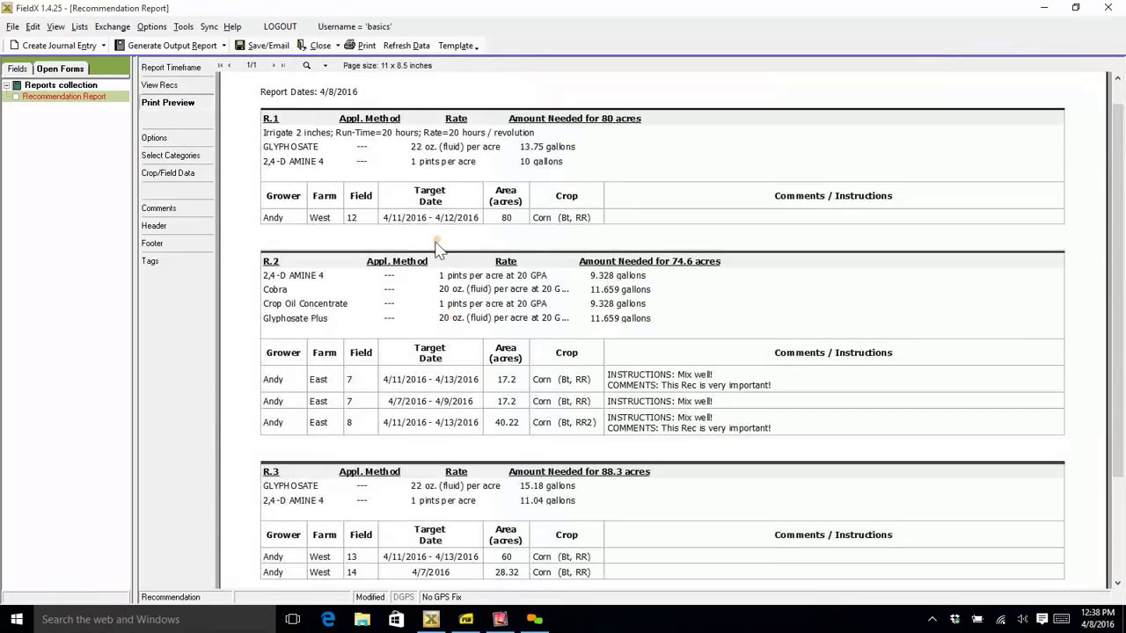
{"action": "scroll", "coordinate": [301, 126], "scroll_direction": "up", "scroll_amount": 1}
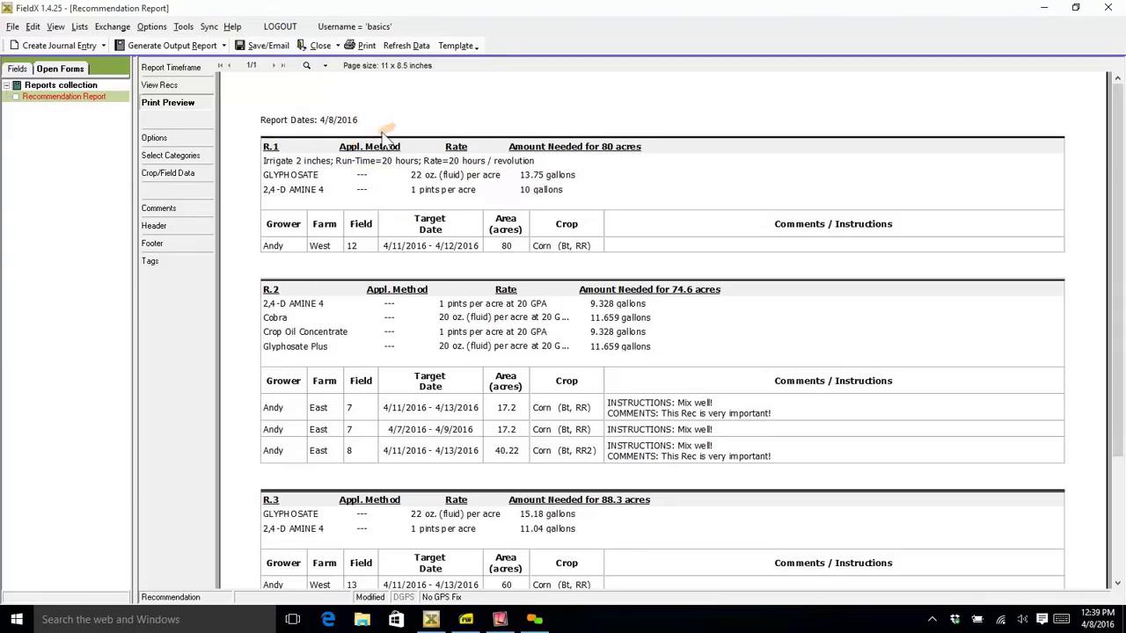
{"action": "left_click", "coordinate": [309, 48]}
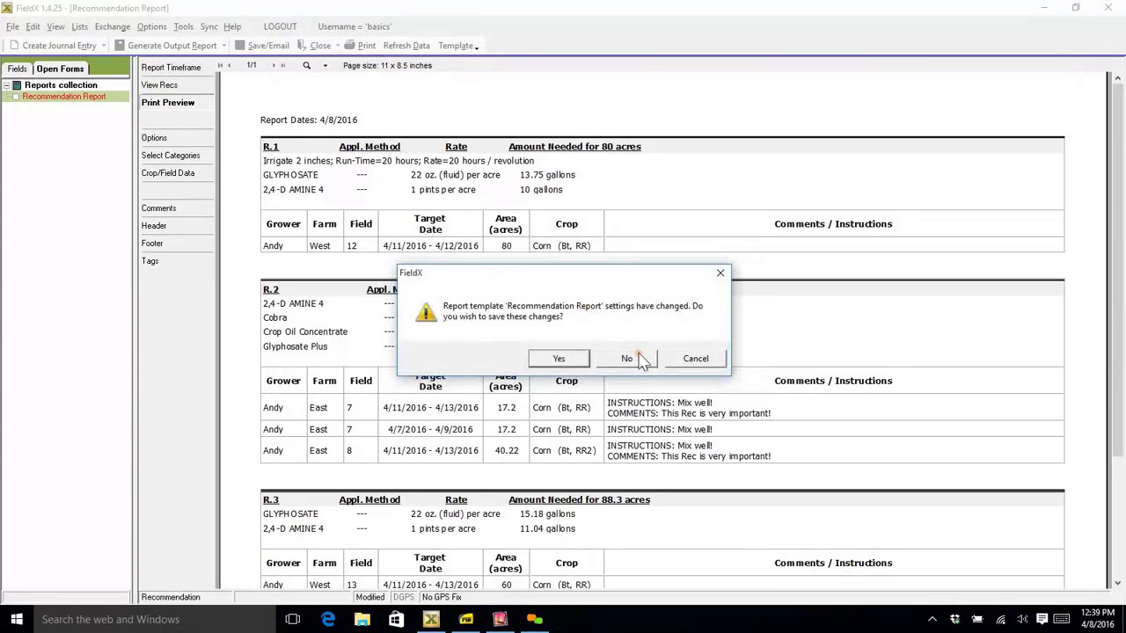
{"action": "left_click", "coordinate": [640, 360]}
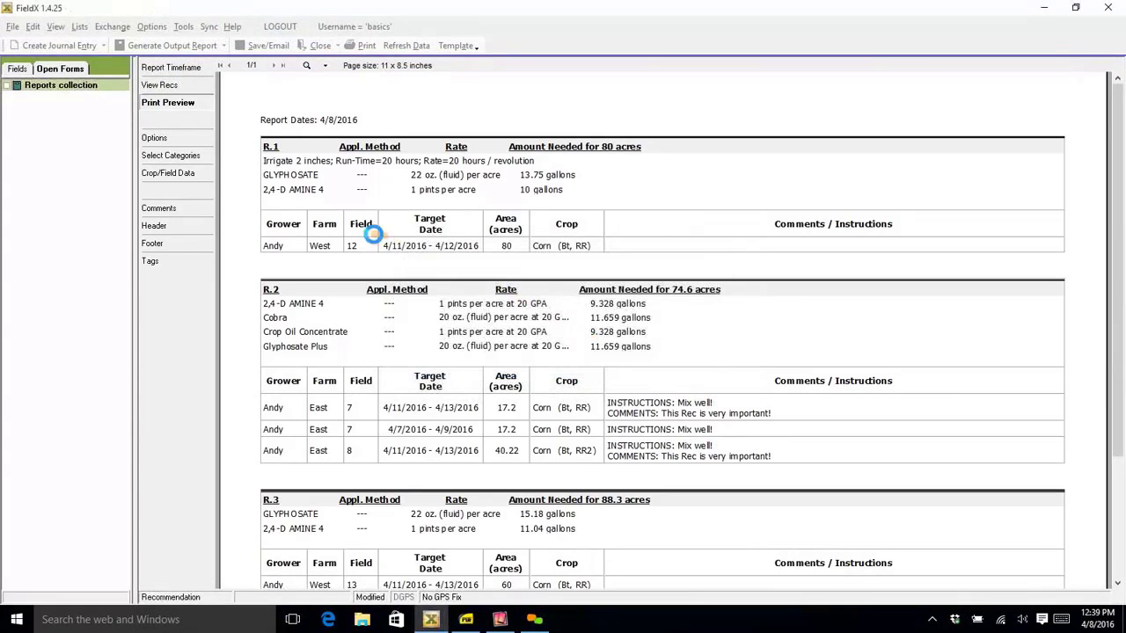